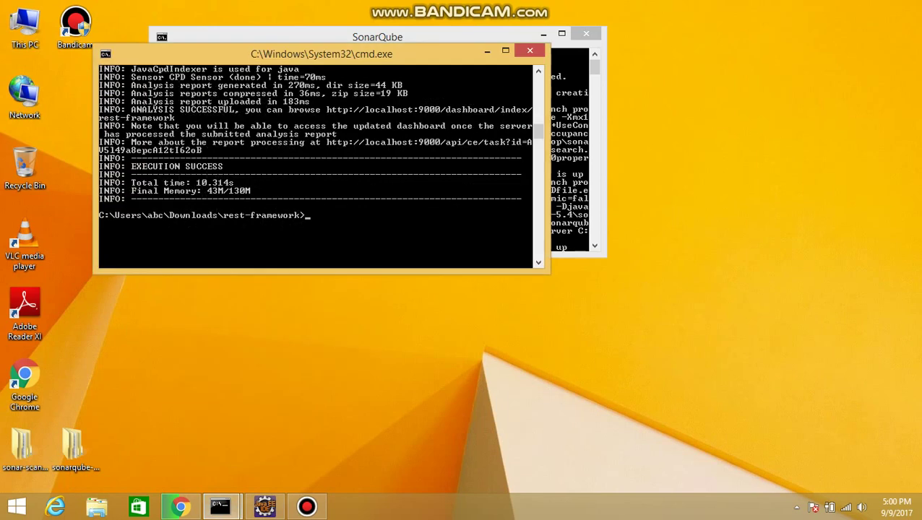
# Step: Minimize the scanner and SonarQube server consoles and bring the SonarQube browser window forward
pyautogui.click(486, 51)
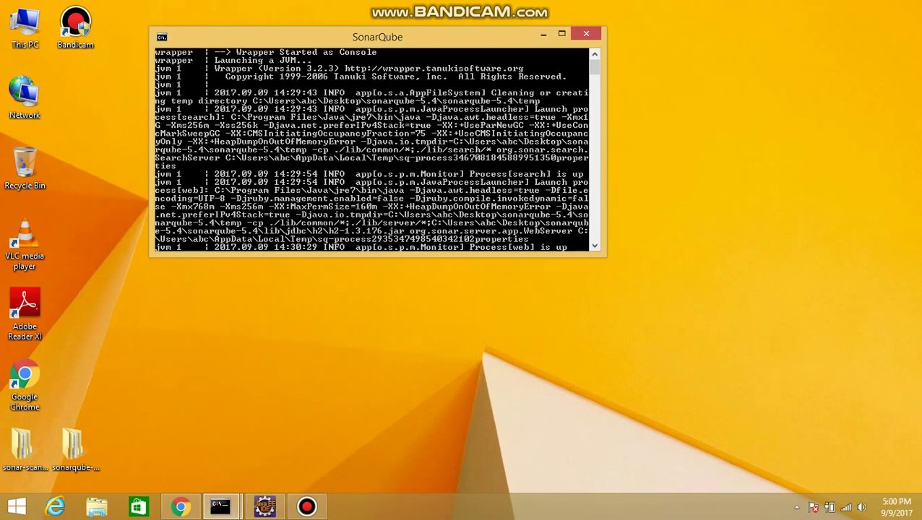
pyautogui.click(543, 34)
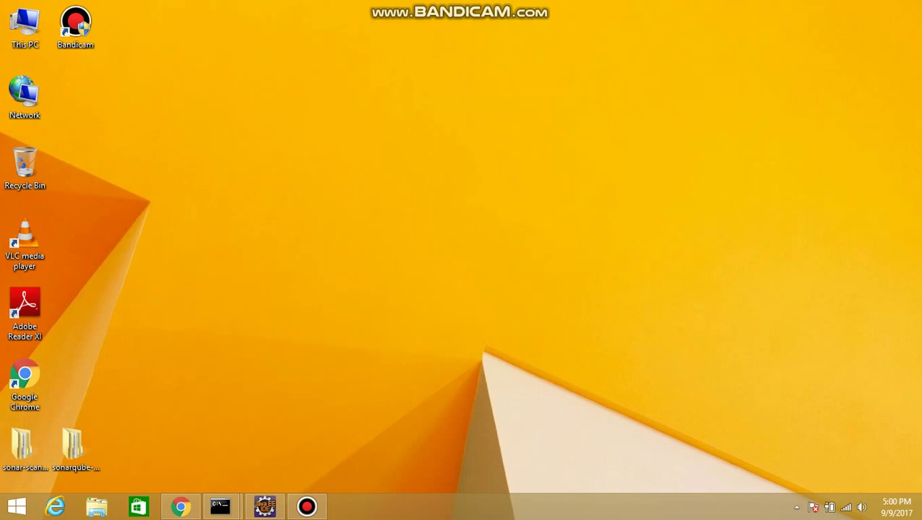
pyautogui.moveTo(265, 506)
pyautogui.moveTo(180, 507)
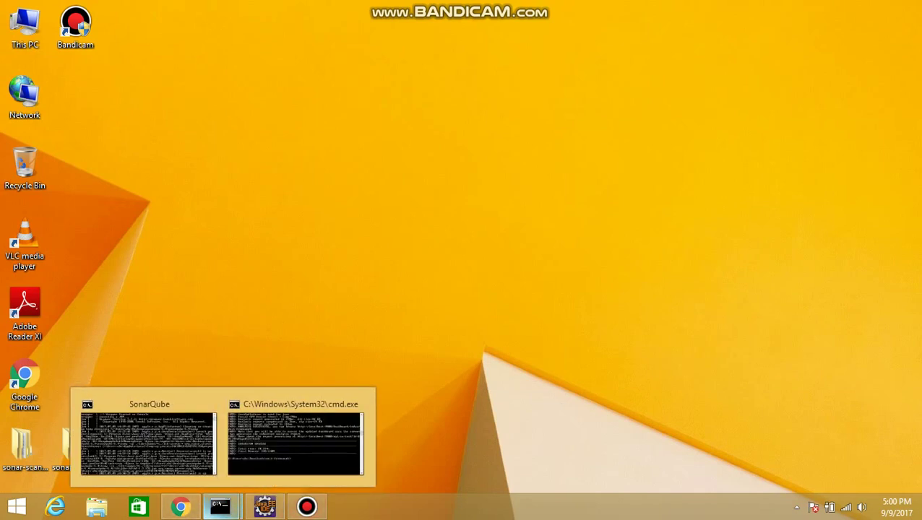
pyautogui.click(180, 507)
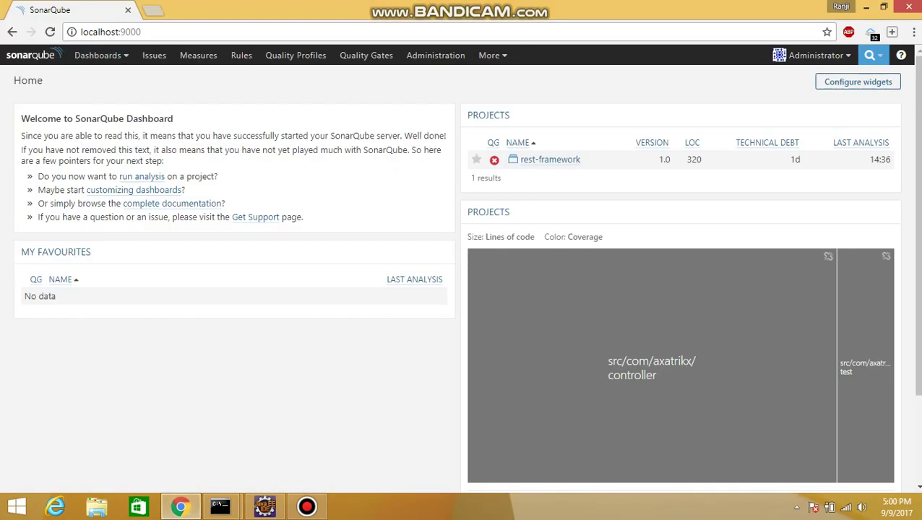
# Step: Select the localhost:9000 address and briefly open the list of extra pages
pyautogui.click(140, 31)
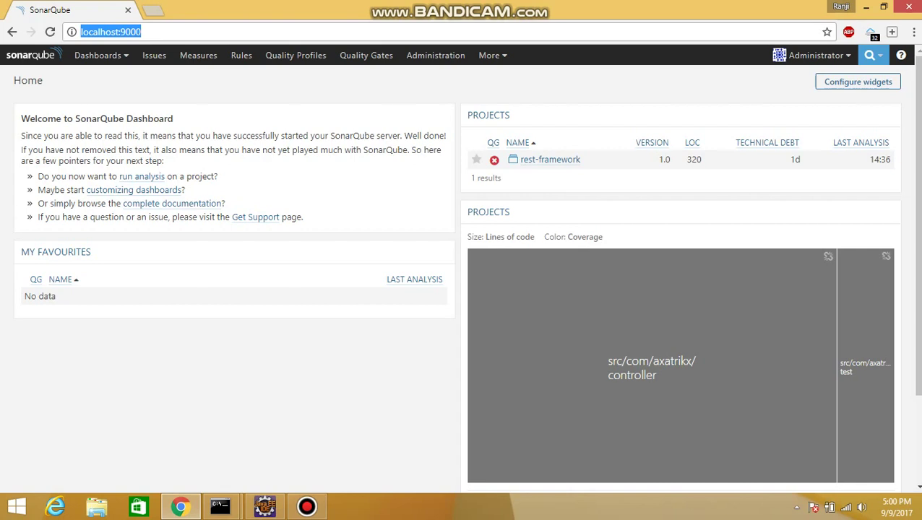
pyautogui.click(142, 31)
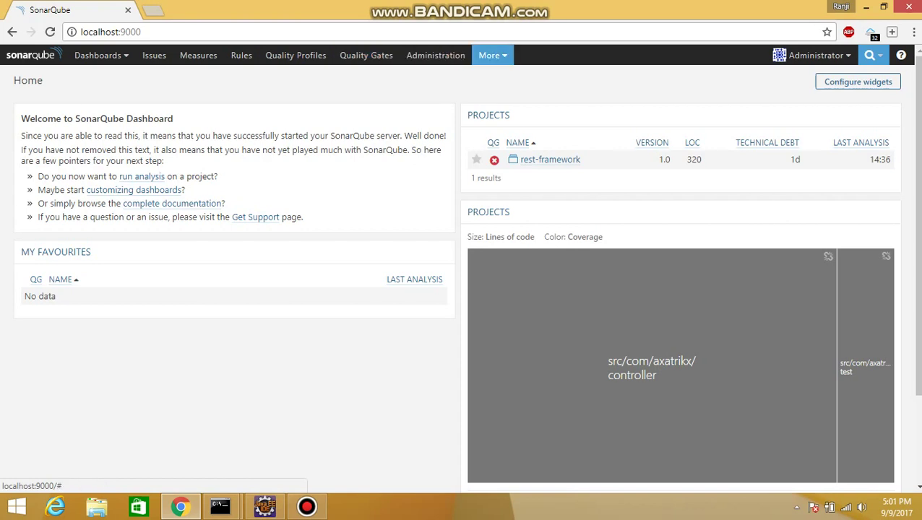
pyautogui.click(493, 56)
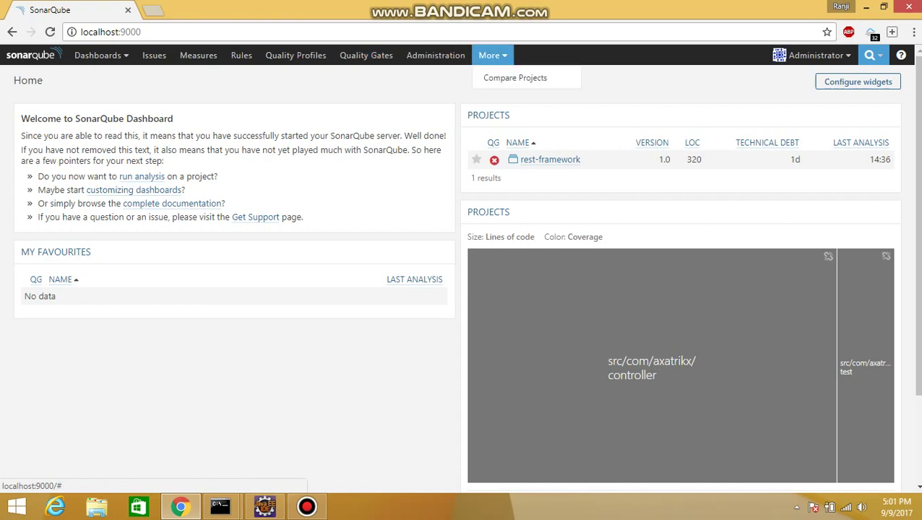
pyautogui.click(441, 86)
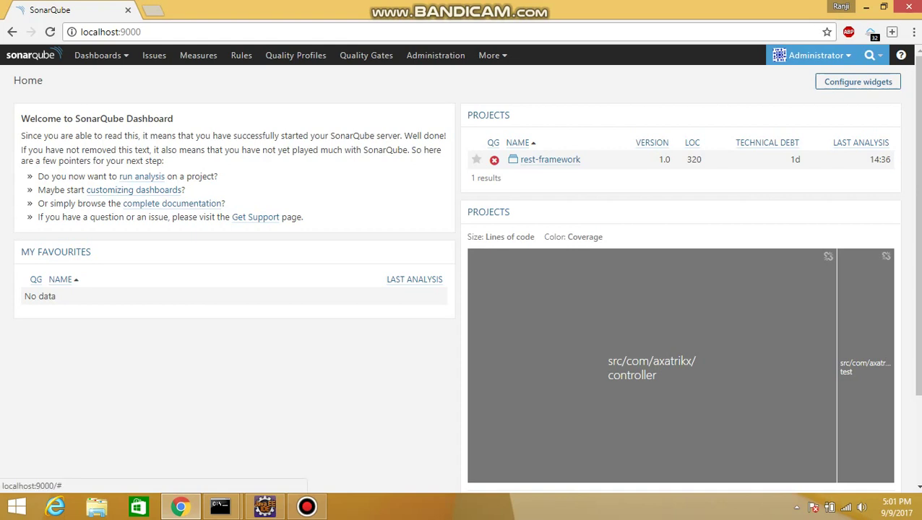
# Step: Log out of the administrator account and go to the SonarQube login page
pyautogui.click(815, 55)
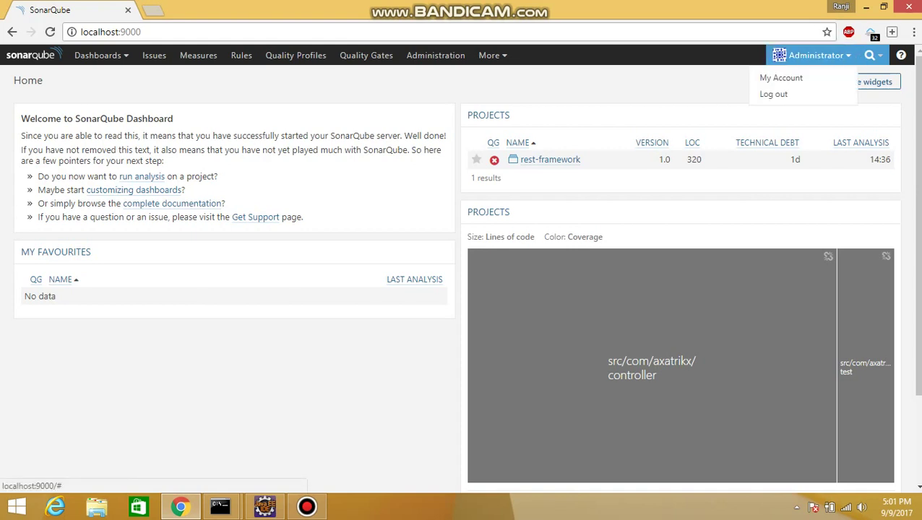
pyautogui.click(773, 94)
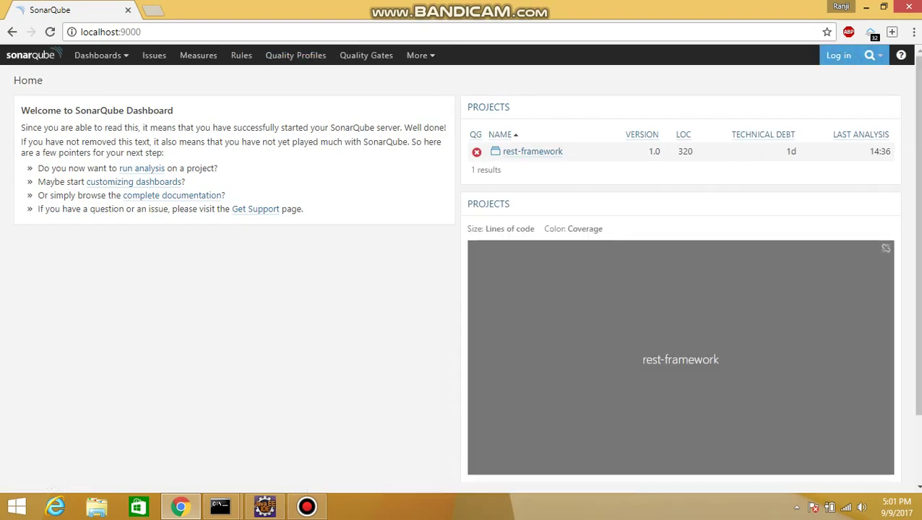
pyautogui.click(838, 55)
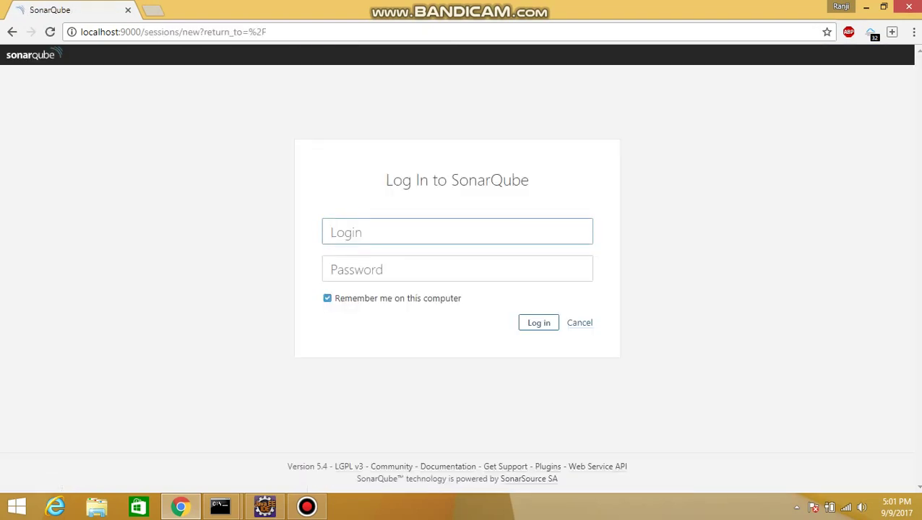
# Step: Log in with the saved administrator username and the account password
pyautogui.press('Down')
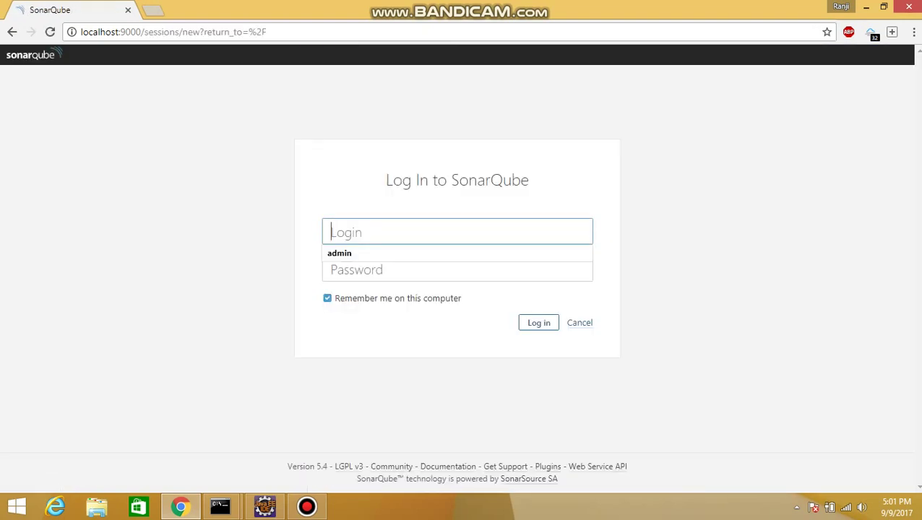
pyautogui.press('Down')
pyautogui.press('Return')
pyautogui.press('Tab')
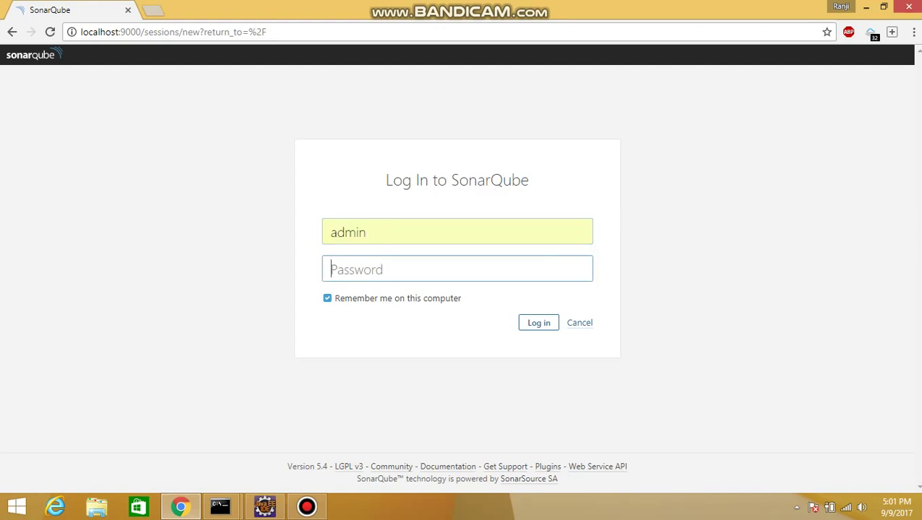
pyautogui.write('admin')
pyautogui.press('Return')
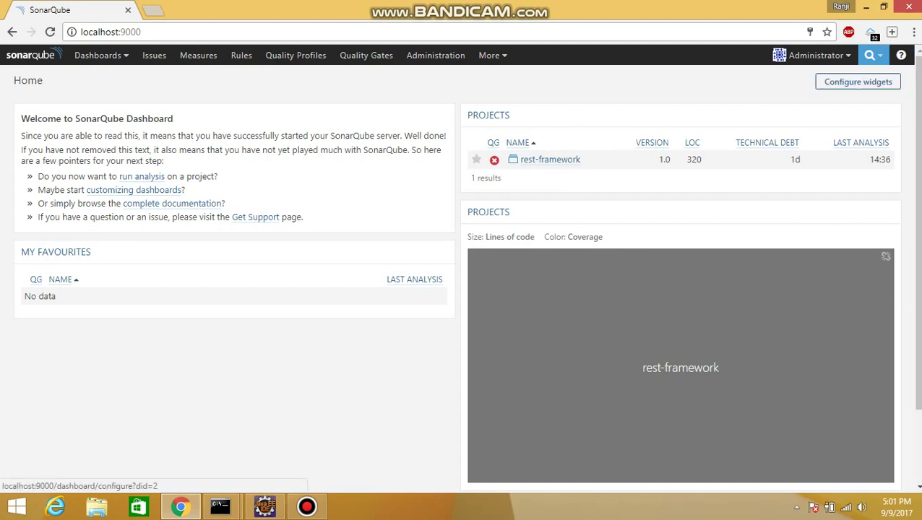
# Step: Put the Home dashboard into widget configuration, browse the widget catalogue, and open File Explorer
pyautogui.click(857, 82)
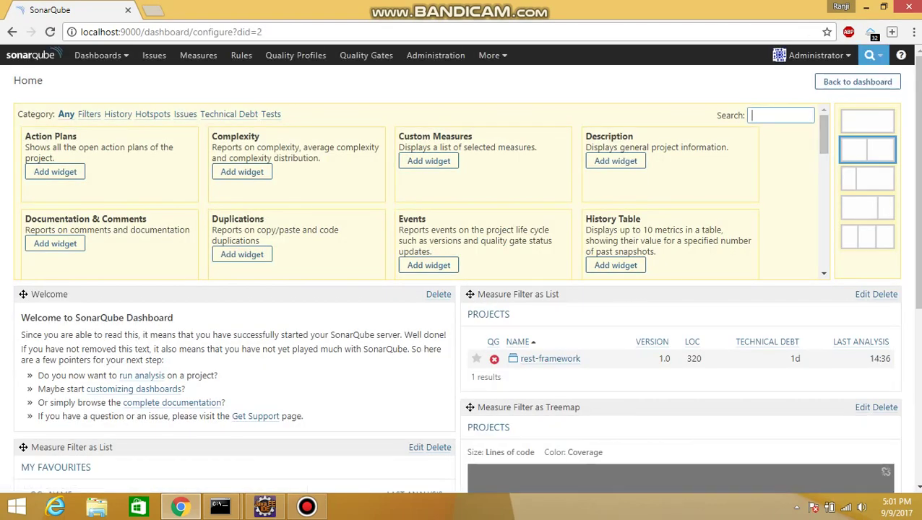
pyautogui.scroll(-1, 422, 192)
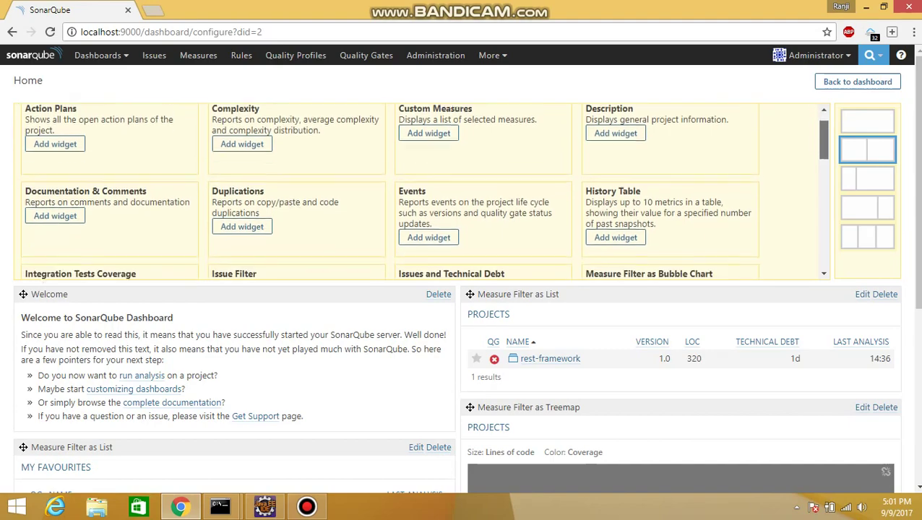
pyautogui.scroll(-6, 422, 192)
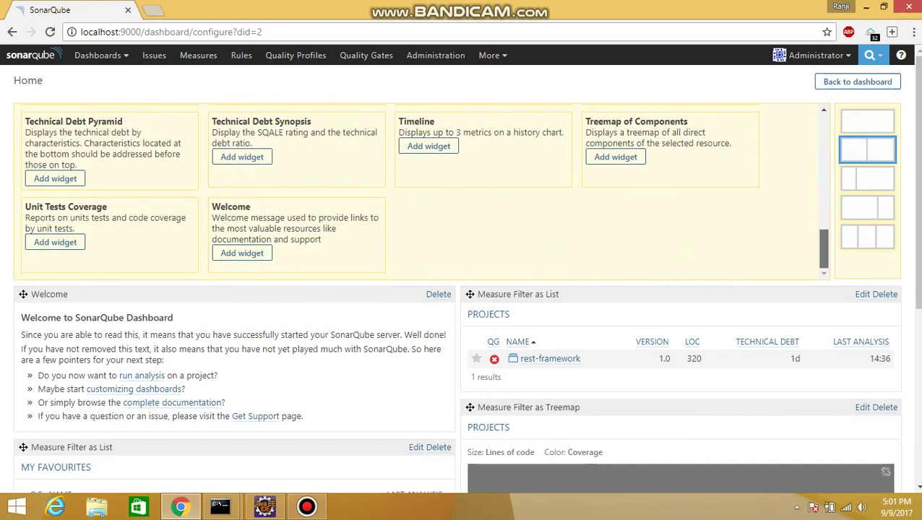
pyautogui.scroll(5, 422, 192)
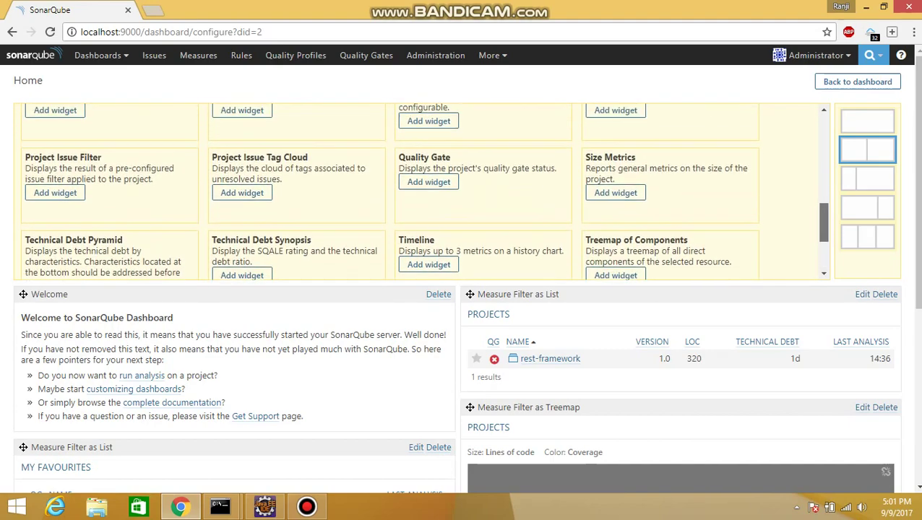
pyautogui.scroll(5, 422, 193)
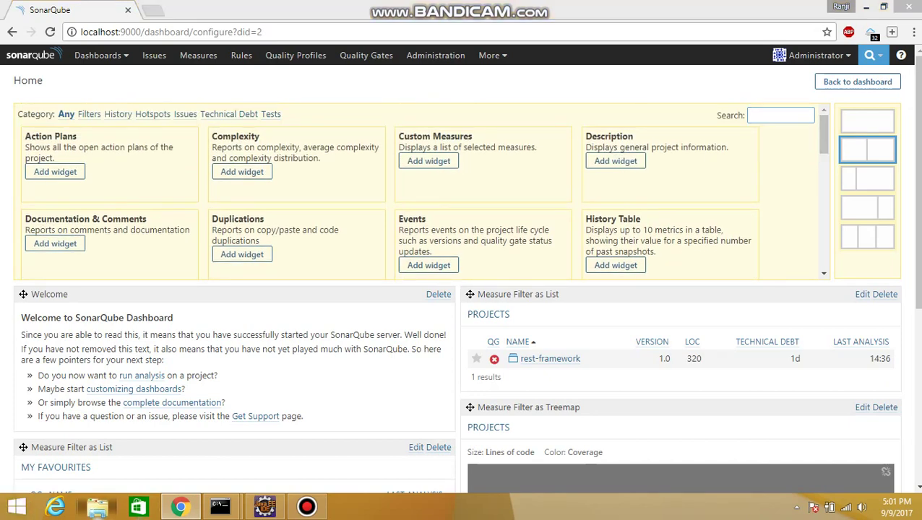
pyautogui.press('super+e')
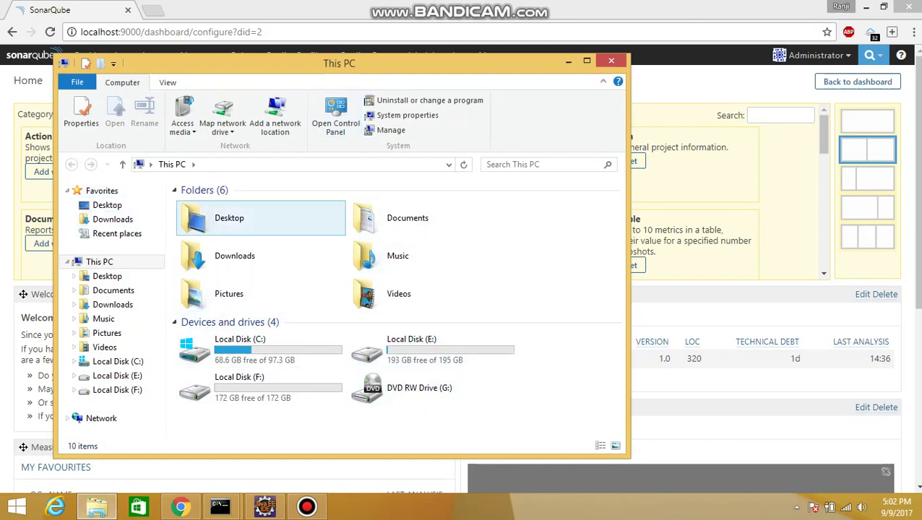
# Step: Browse Desktop > sonarqube-5.4 > sonarqube-5.4 > extensions > plugins, then return the dashboard to normal view
pyautogui.doubleClick(235, 255)
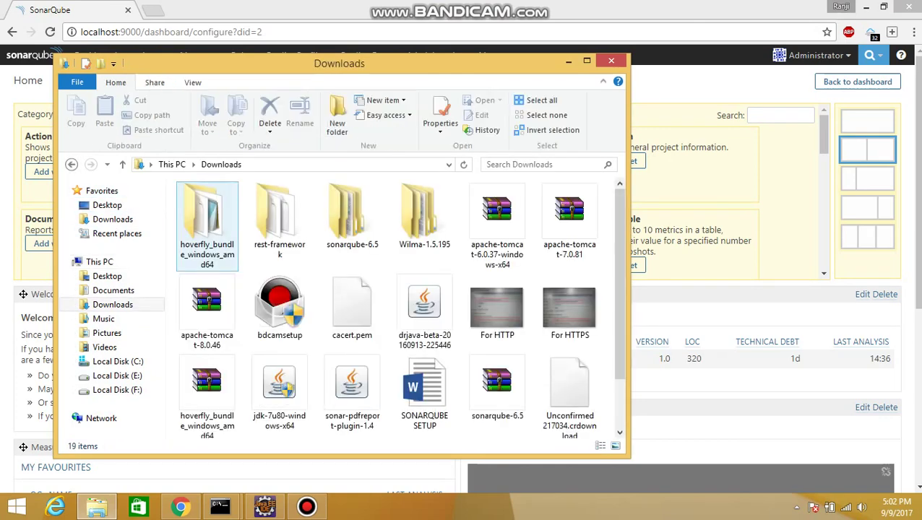
pyautogui.scroll(-3, 390, 303)
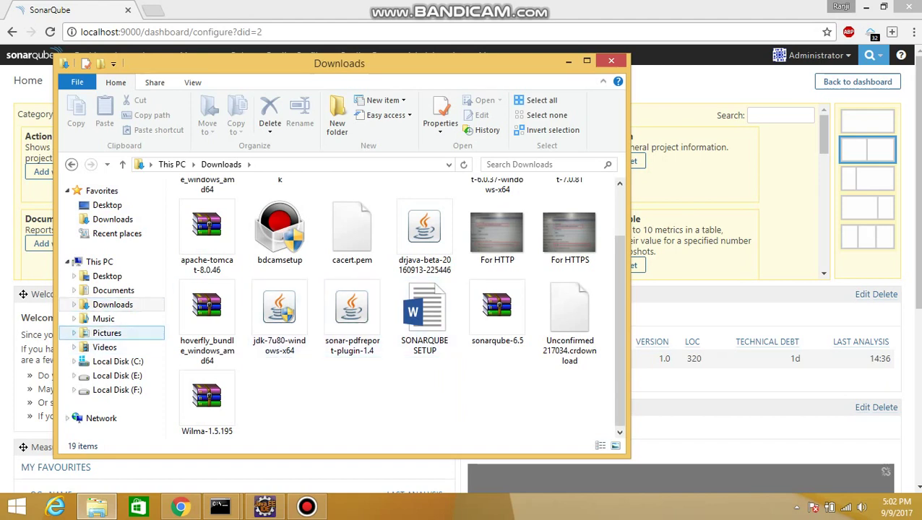
pyautogui.click(107, 205)
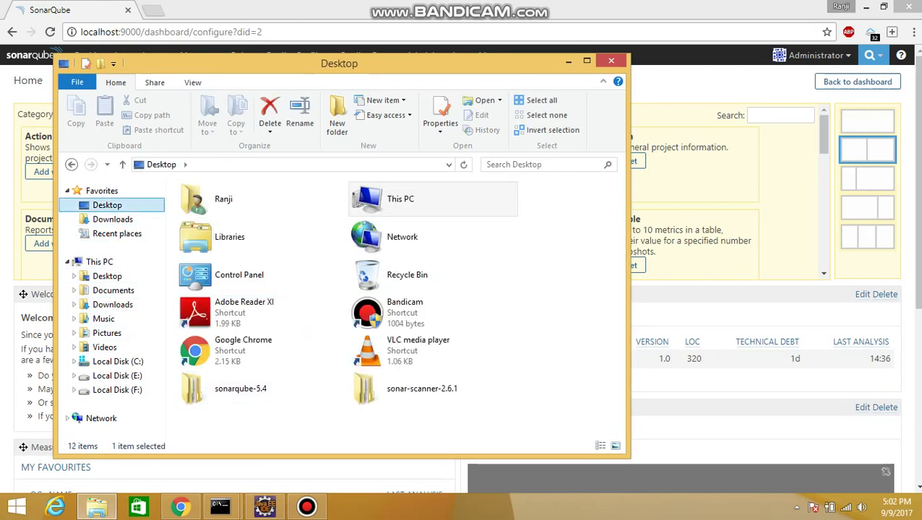
pyautogui.doubleClick(217, 387)
pyautogui.doubleClick(217, 205)
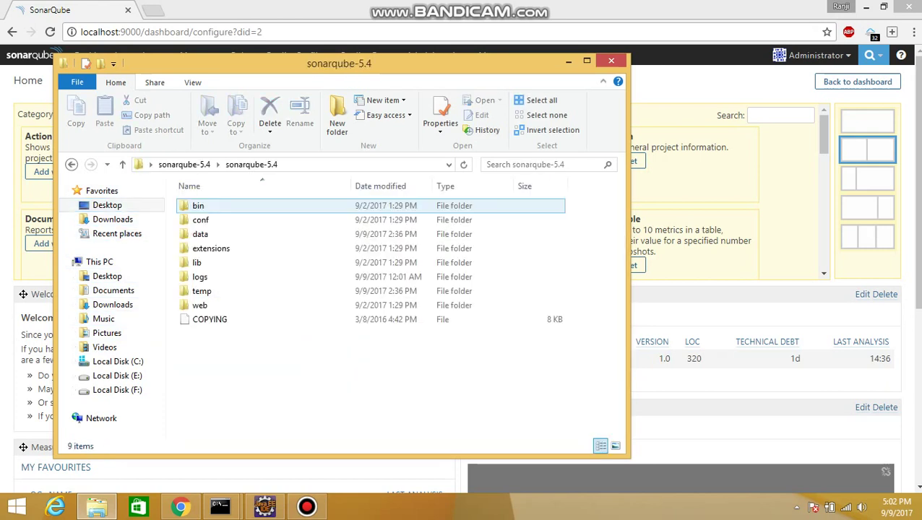
pyautogui.doubleClick(211, 248)
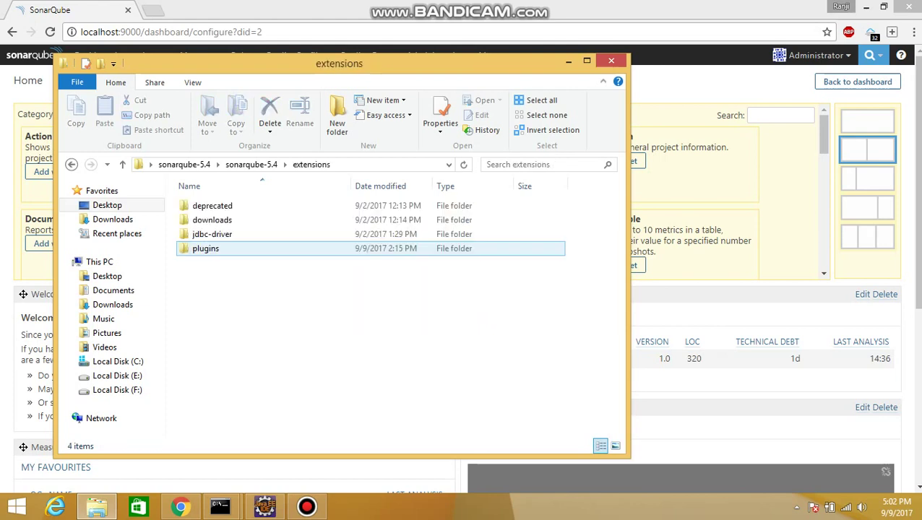
pyautogui.click(209, 249)
pyautogui.press('Return')
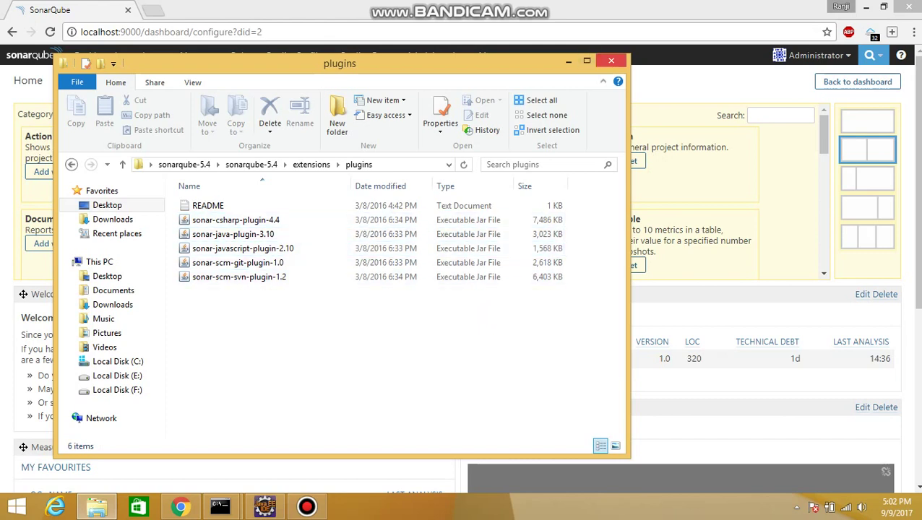
pyautogui.click(180, 506)
pyautogui.click(857, 82)
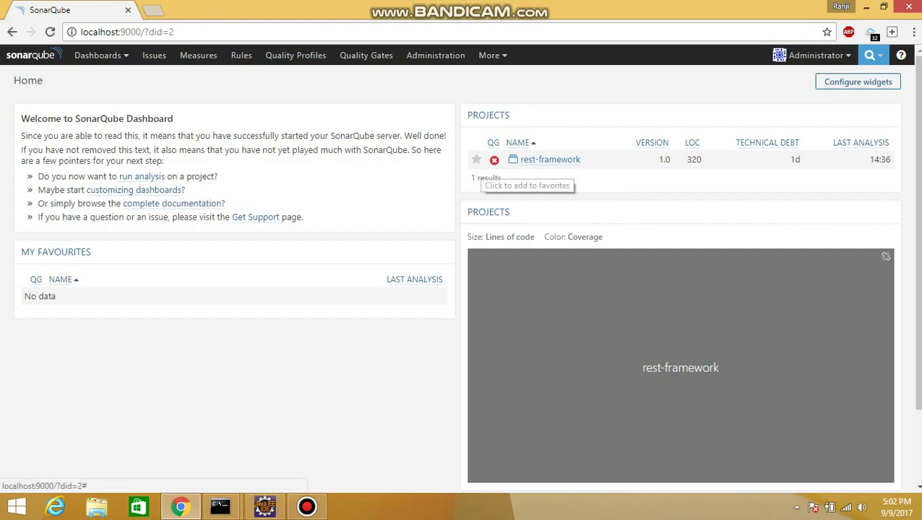
# Step: Star the rest-framework project in the Projects widget
pyautogui.click(476, 159)
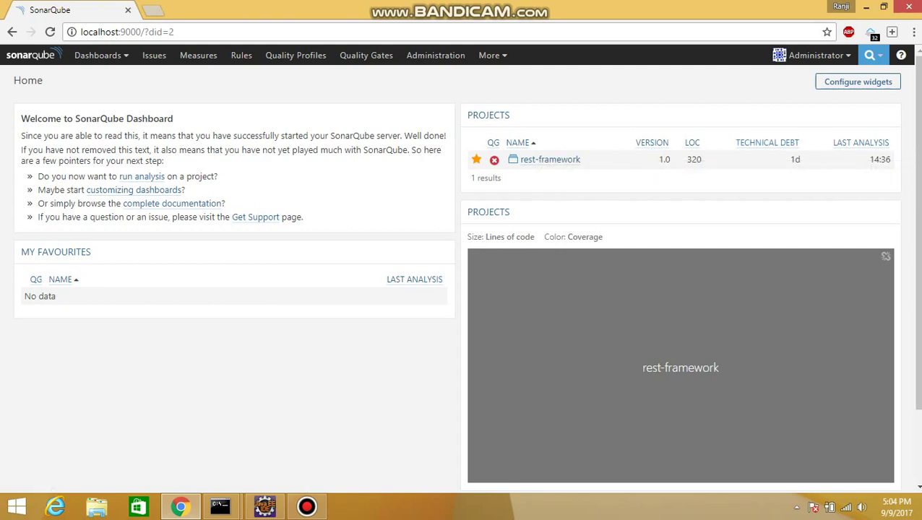
# Step: Highlight rest-framework's 14:36 last-analysis time in the Projects widget
pyautogui.moveTo(870, 159); pyautogui.dragTo(891, 160)
pyautogui.click(880, 160)
pyautogui.moveTo(867, 160); pyautogui.dragTo(890, 160)
pyautogui.click(880, 159)
# Step: Drill the treemap into rest-framework's controller (277 lines) and test (43 lines) folders
pyautogui.click(659, 377)
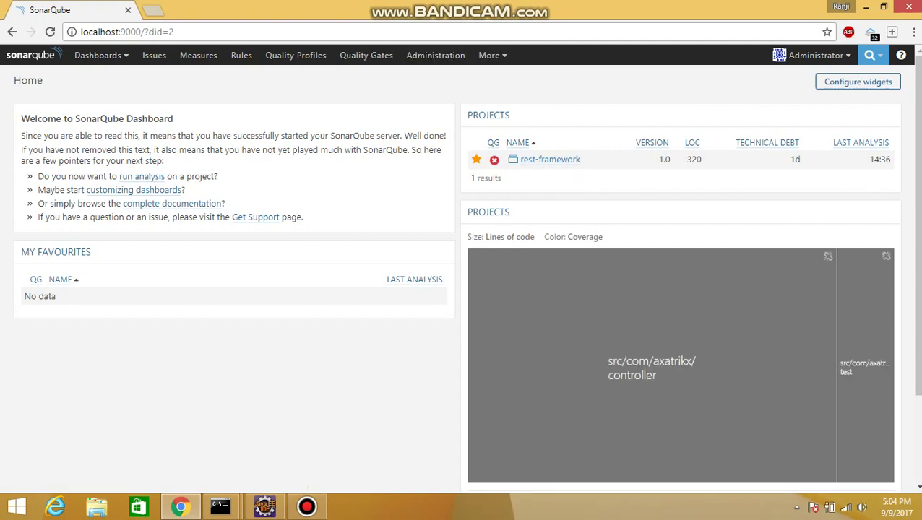
pyautogui.scroll(-1, 659, 377)
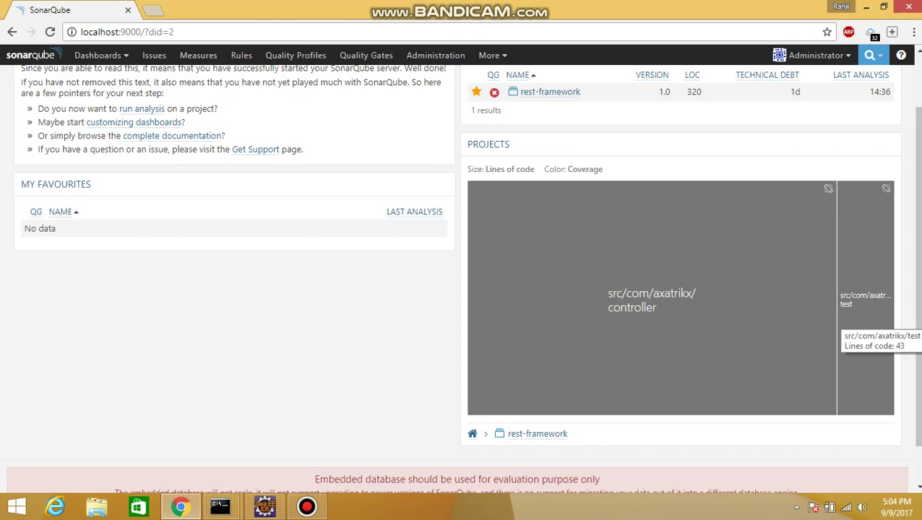
pyautogui.scroll(2, 839, 329)
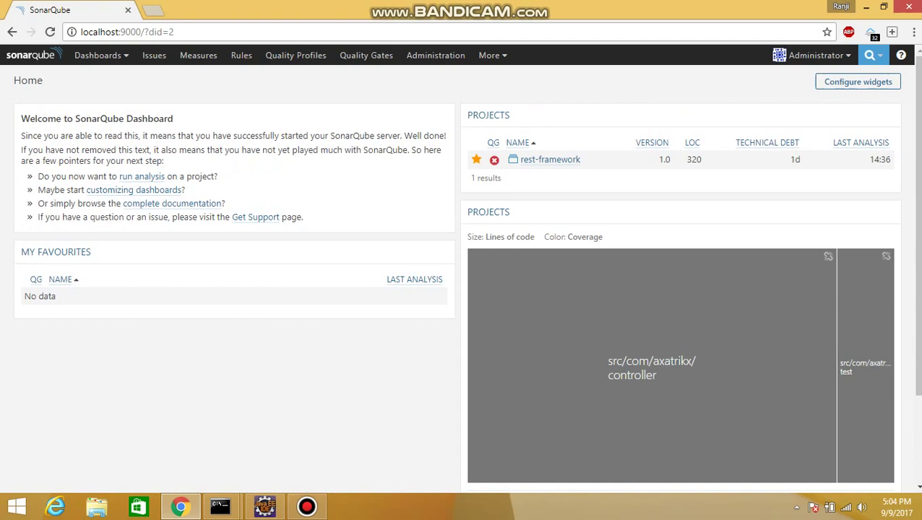
# Step: Open the rest-framework overview, view its 5 new Blocker issues, and return to the overview
pyautogui.click(550, 160)
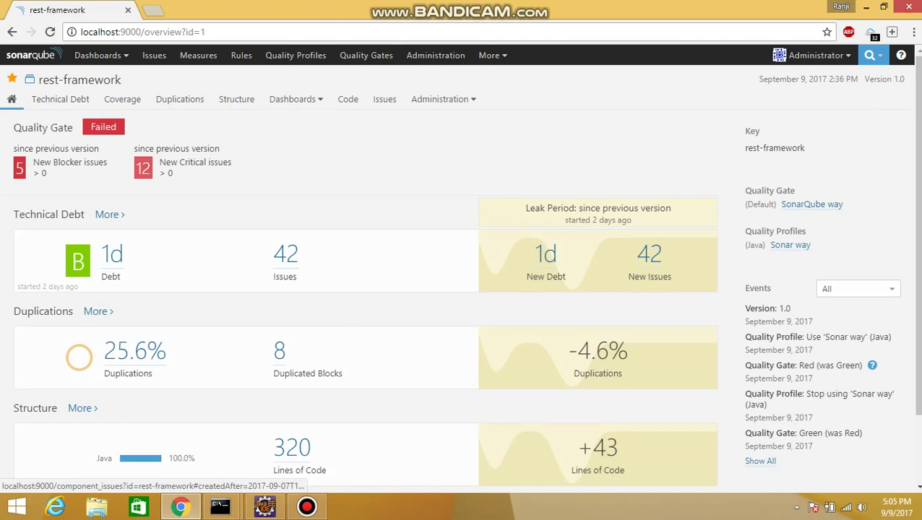
pyautogui.click(20, 167)
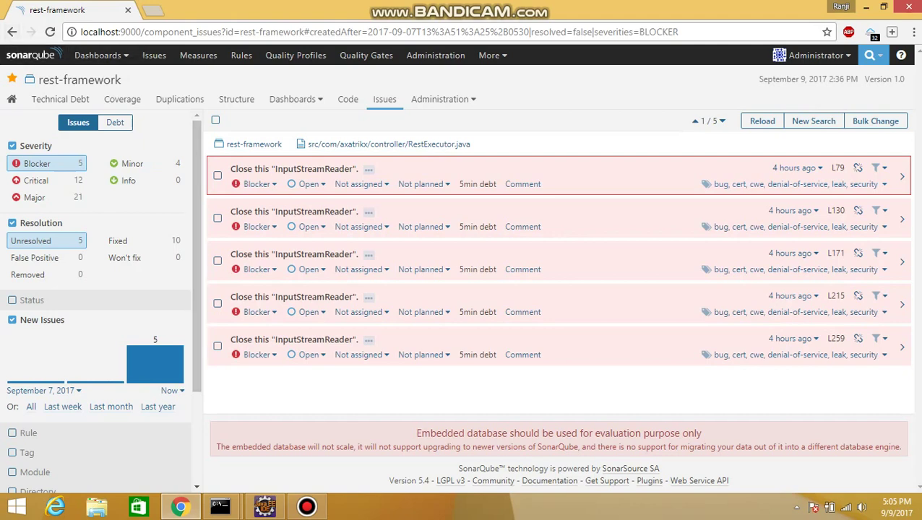
pyautogui.click(12, 32)
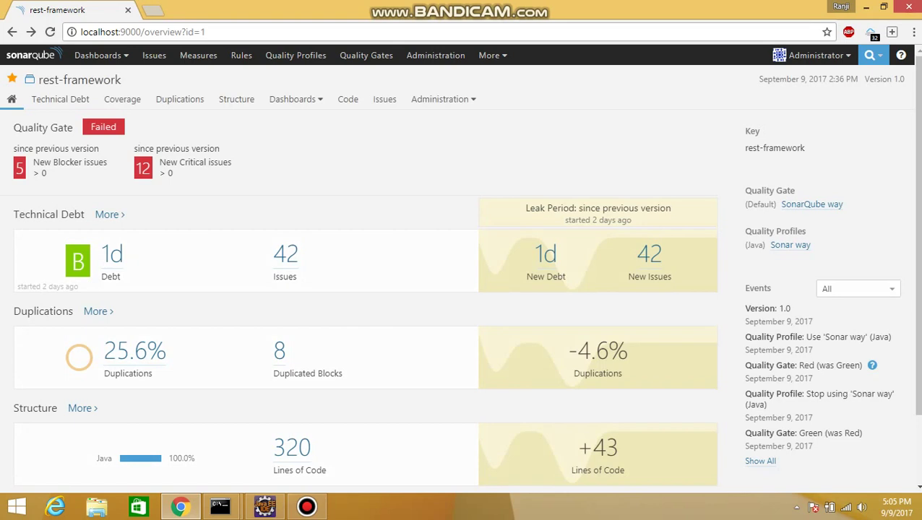
pyautogui.scroll(-1, 599, 231)
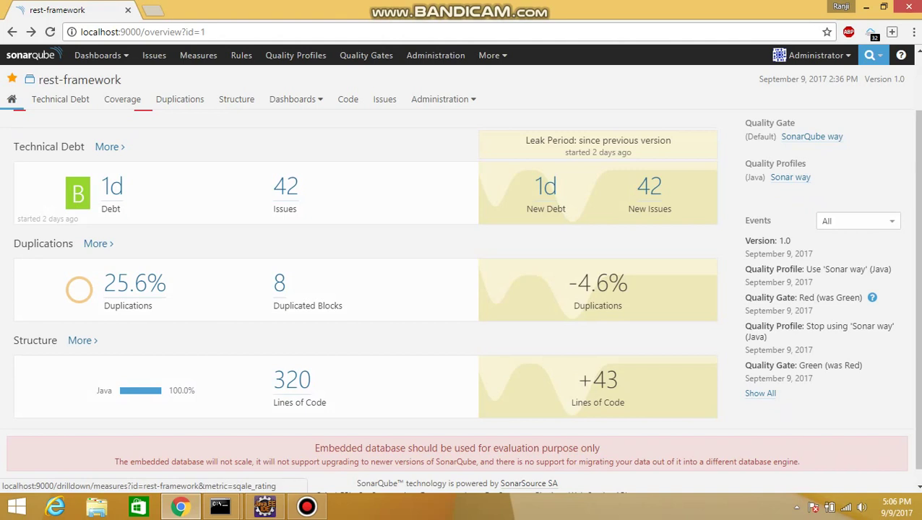
pyautogui.click(77, 192)
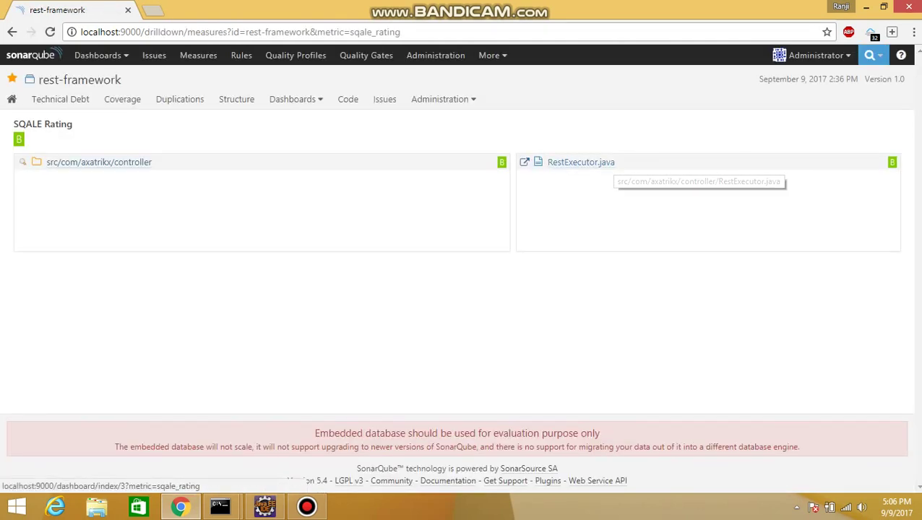
pyautogui.click(99, 162)
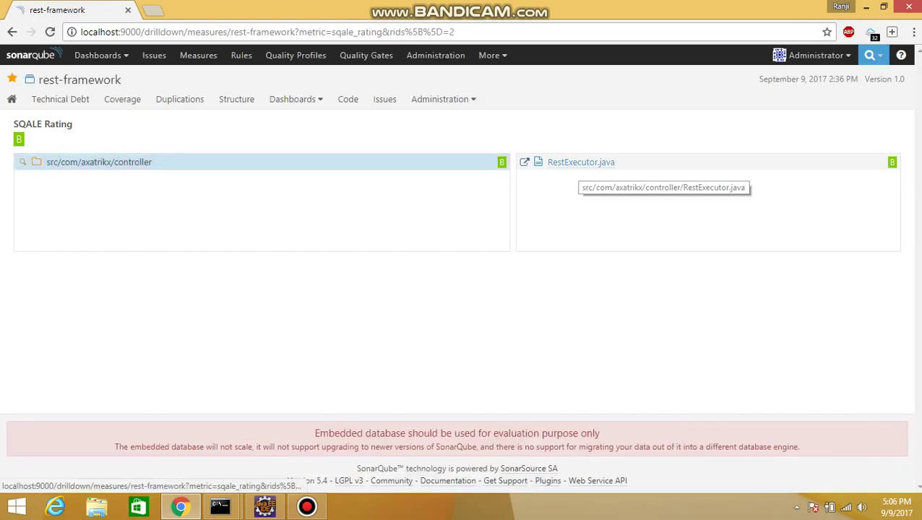
pyautogui.click(581, 163)
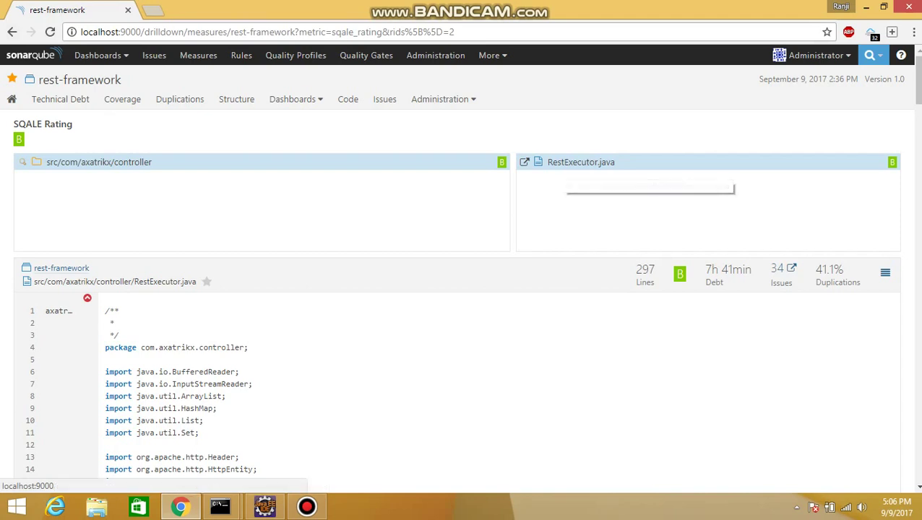
pyautogui.click(13, 32)
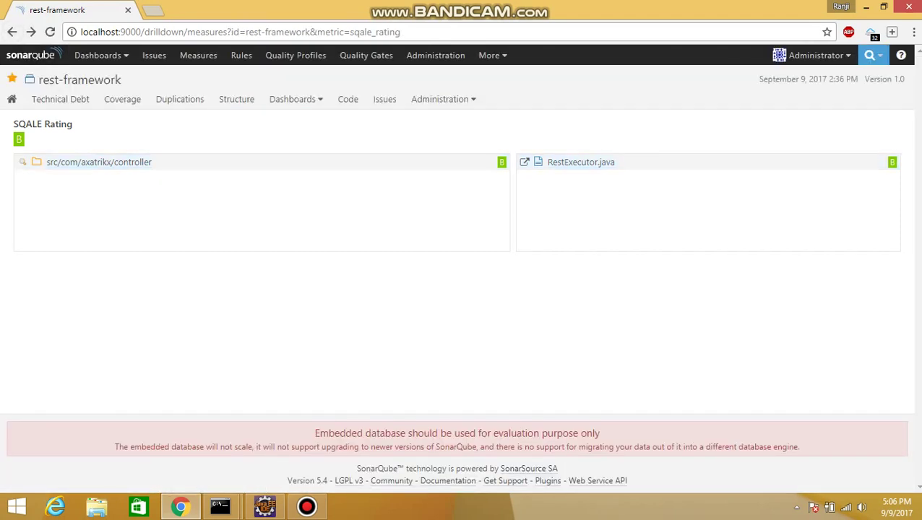
pyautogui.click(12, 32)
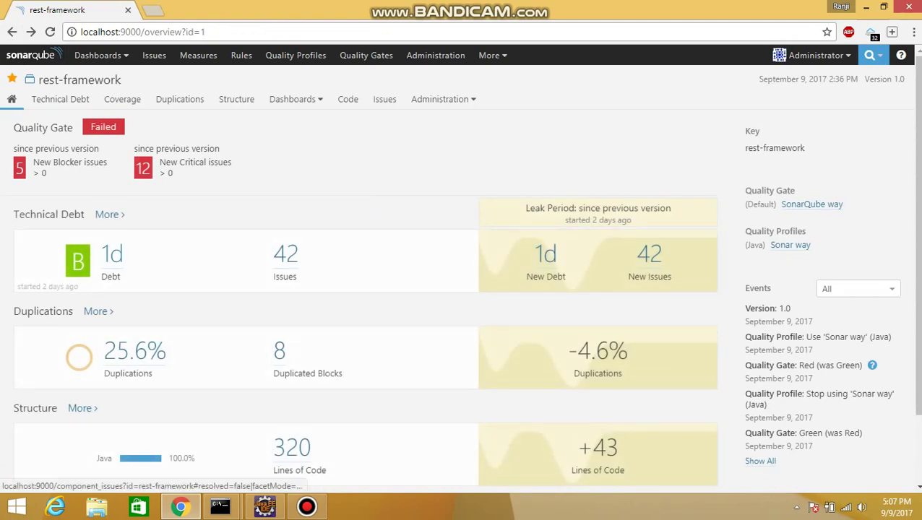
# Step: List rest-framework's 42 unresolved issues weighted by technical debt and scroll through them
pyautogui.click(112, 254)
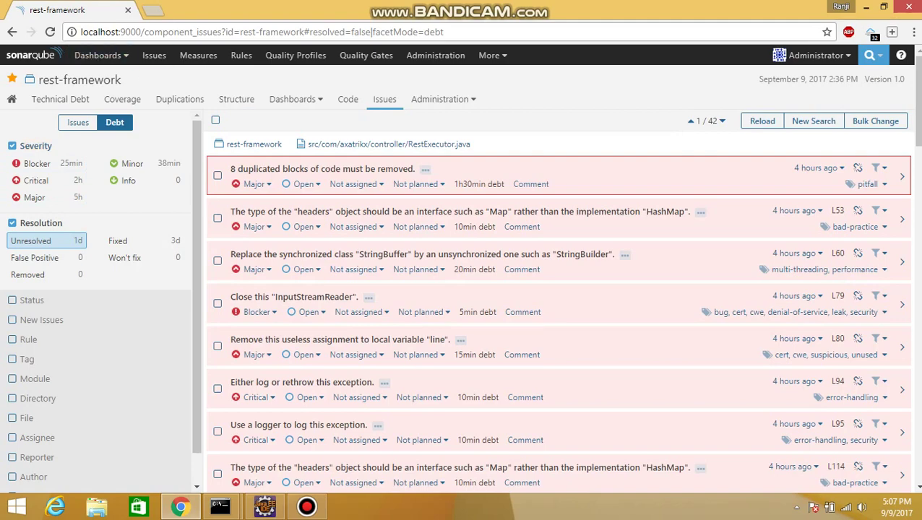
pyautogui.scroll(-10, 557, 307)
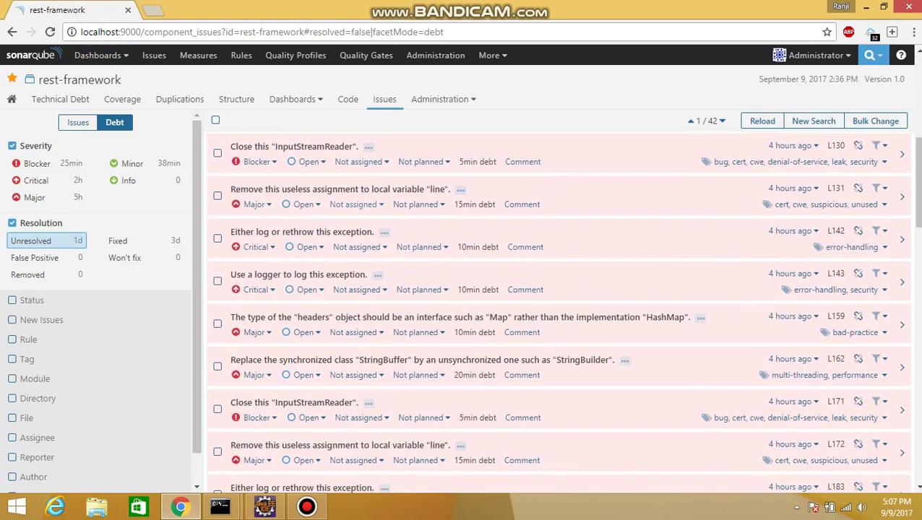
pyautogui.scroll(-10, 557, 308)
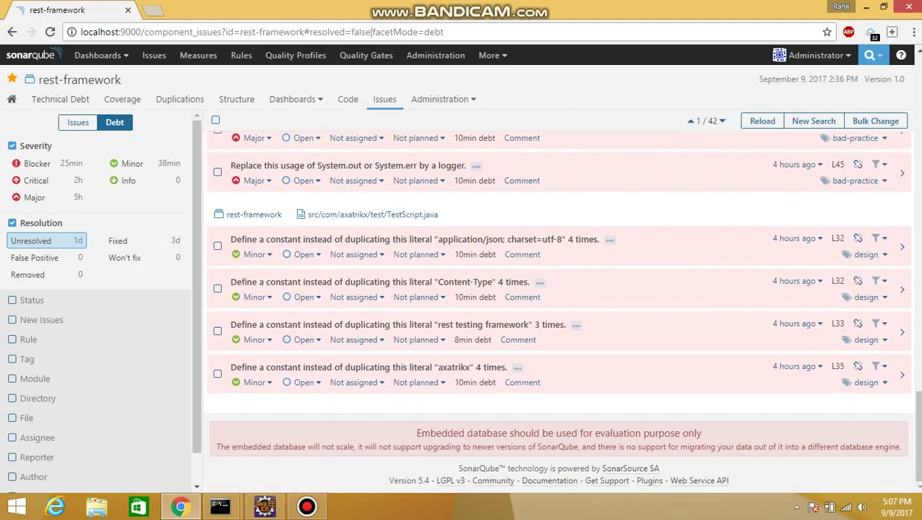
pyautogui.scroll(10, 557, 308)
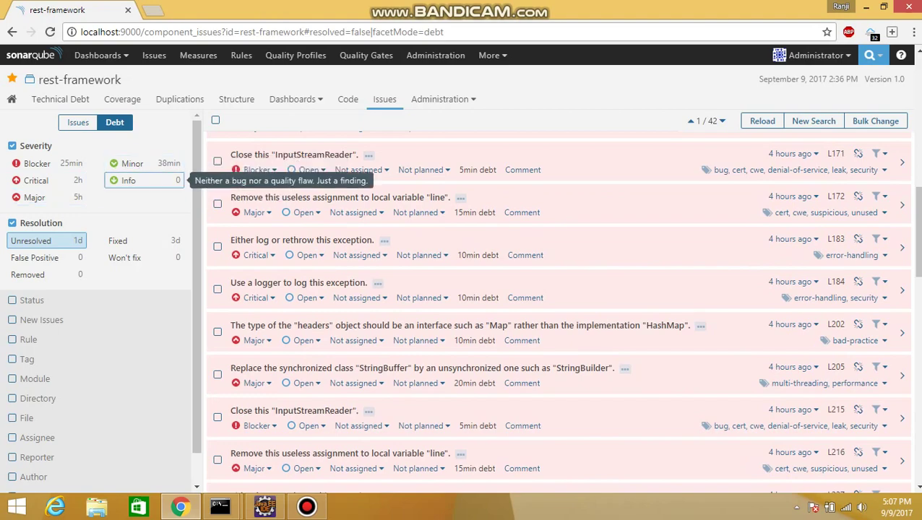
pyautogui.scroll(8, 557, 308)
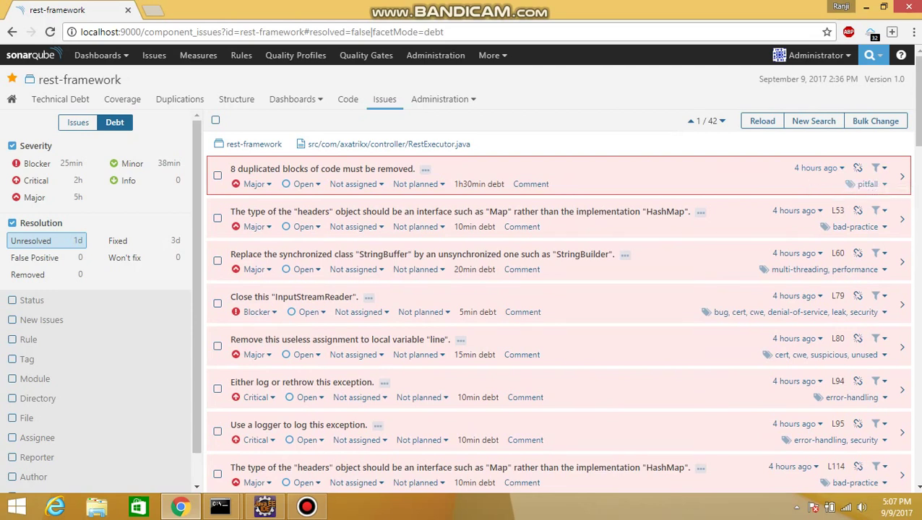
# Step: Close the duplicated-blocks issue's tag list without adding tags, then select the L53 HashMap issue
pyautogui.click(868, 183)
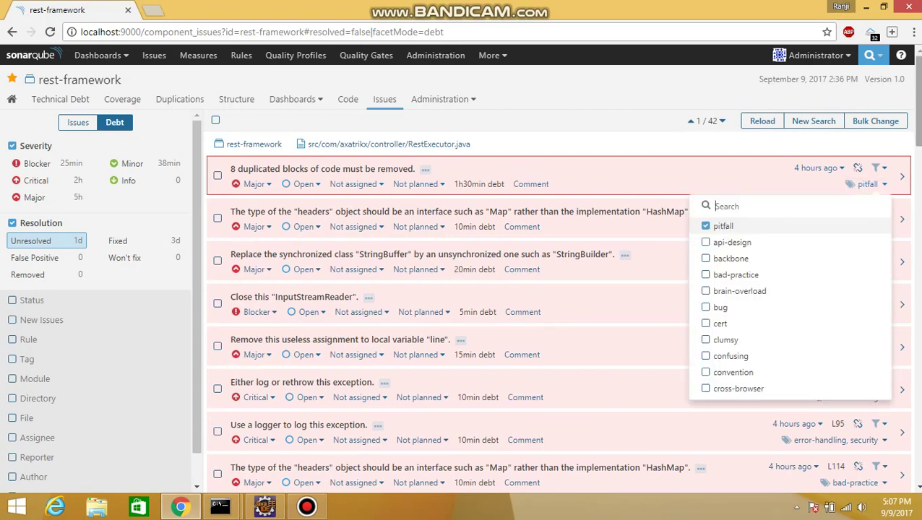
pyautogui.press('Down')
pyautogui.press('Down')
pyautogui.press('Down')
pyautogui.press('Down')
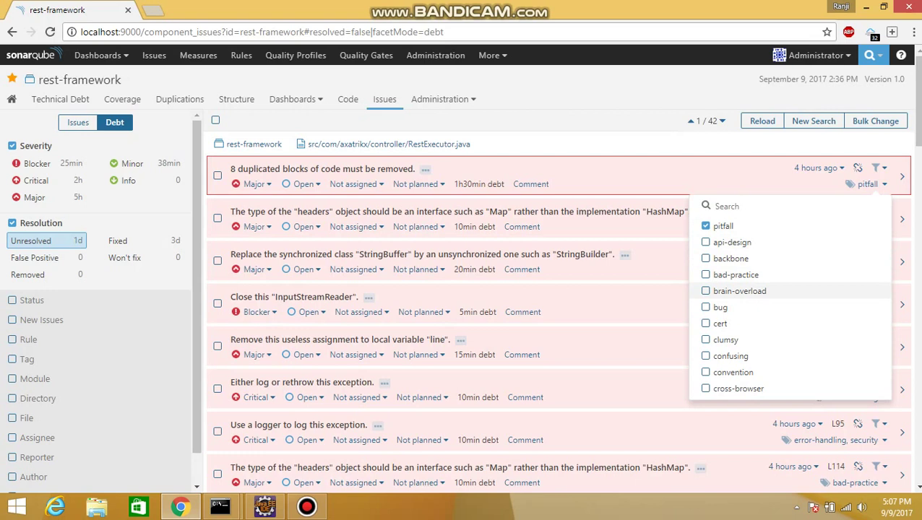
pyautogui.press('Escape')
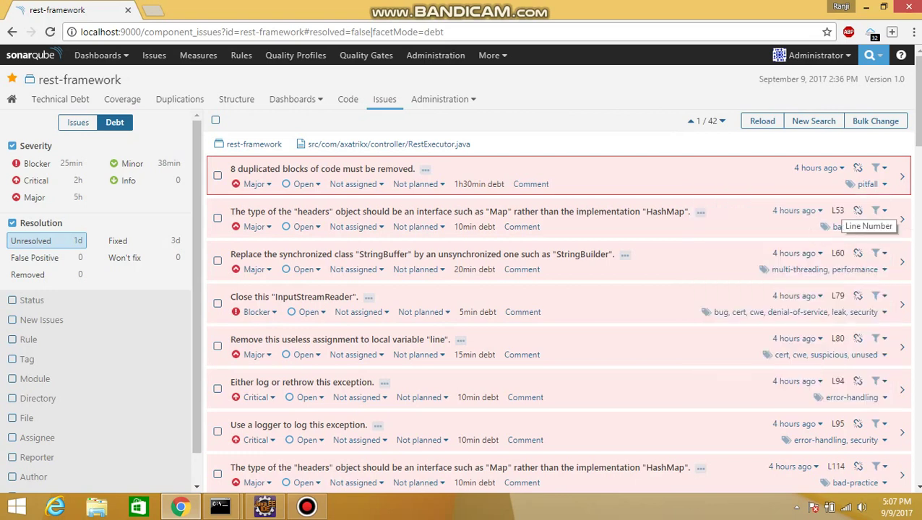
pyautogui.doubleClick(838, 210)
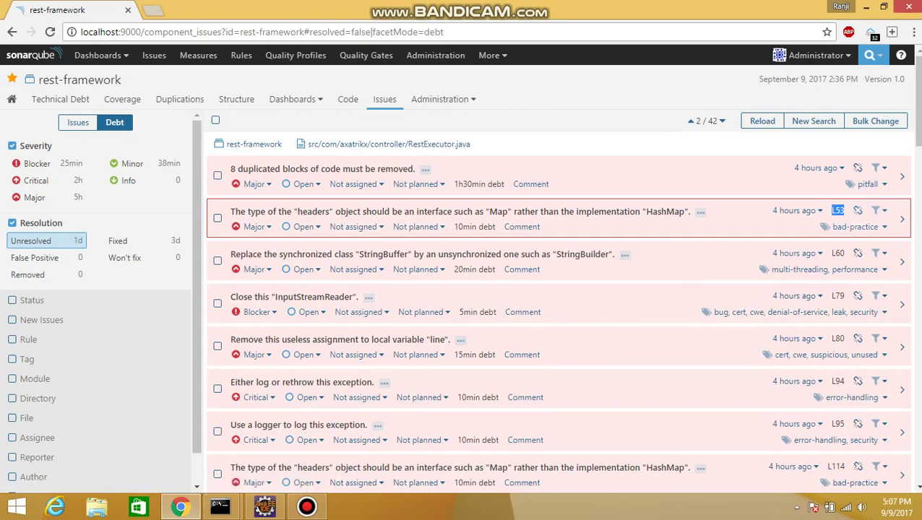
pyautogui.scroll(-8, 562, 311)
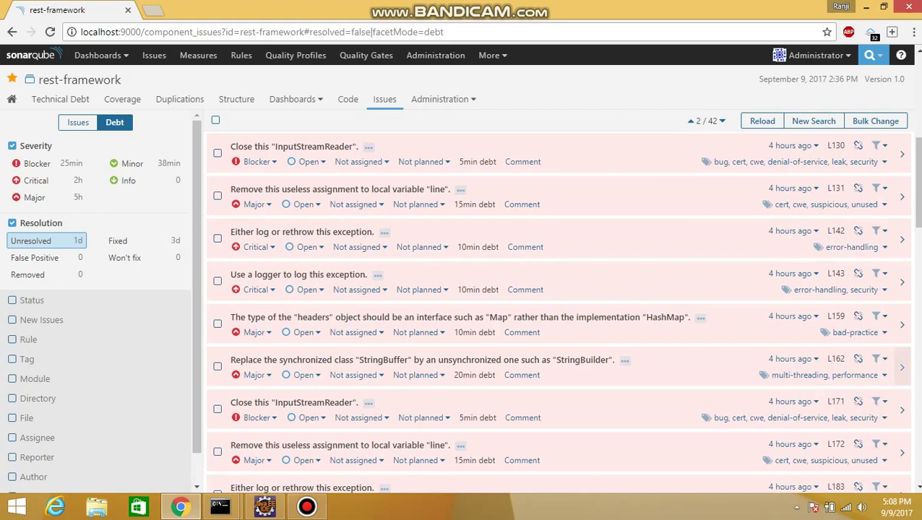
# Step: Open the L162 StringBuffer issue in its code, then go back to the project overview
pyautogui.click(902, 367)
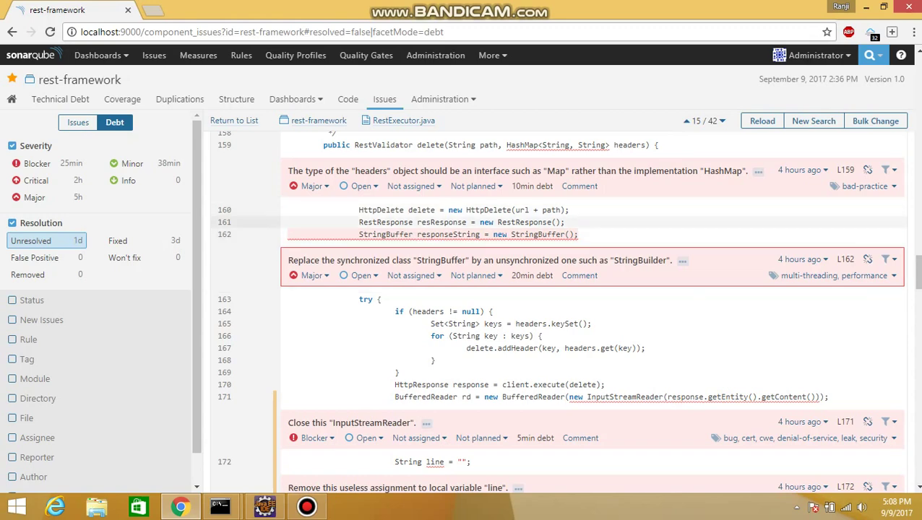
pyautogui.scroll(-1, 565, 310)
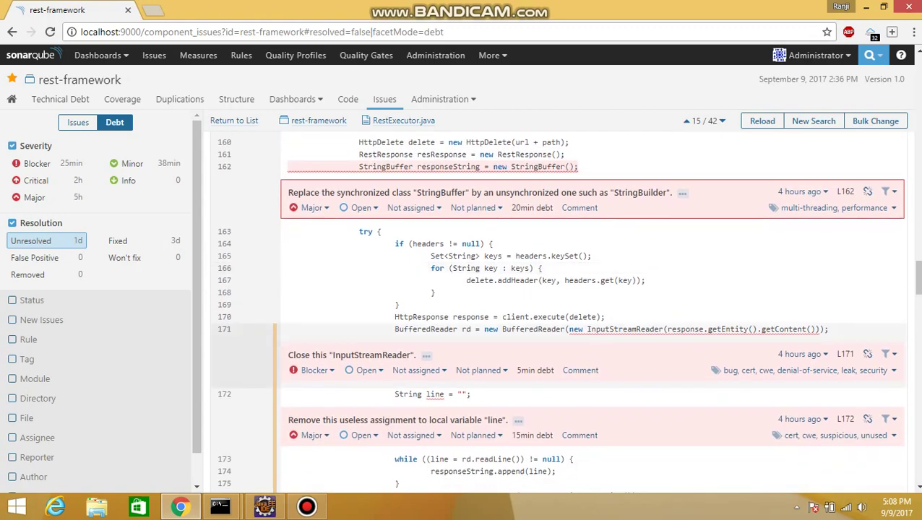
pyautogui.scroll(2, 565, 310)
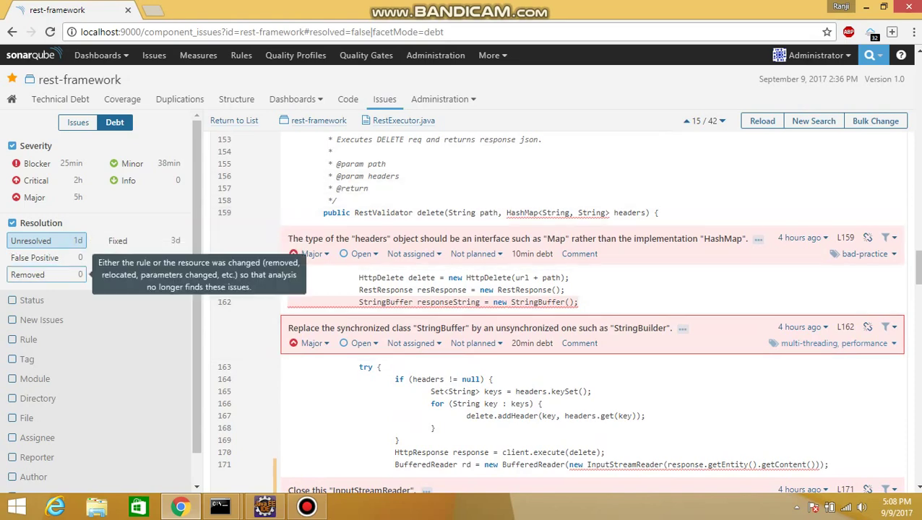
pyautogui.click(12, 31)
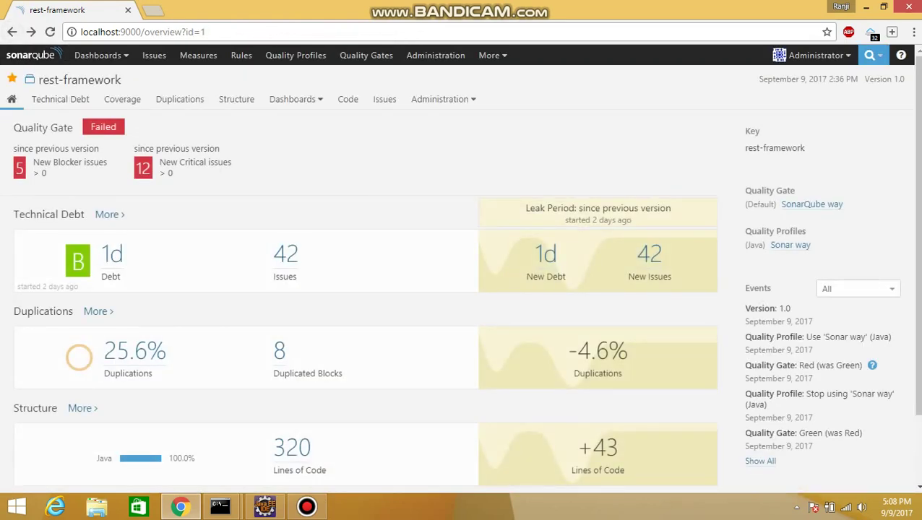
# Step: Look through the 42 issues, then open the duplications details: 25.6%, 8 blocks, 1 file, 122 lines
pyautogui.click(285, 255)
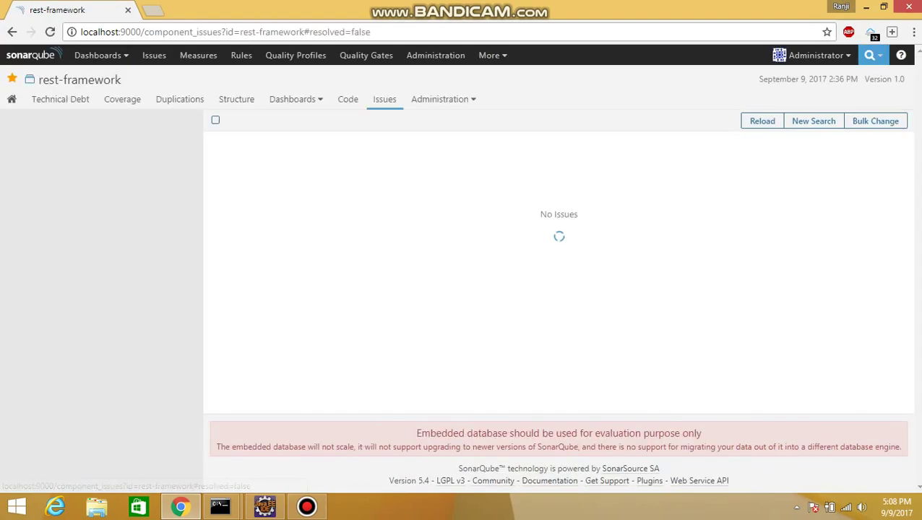
pyautogui.scroll(-2, 558, 311)
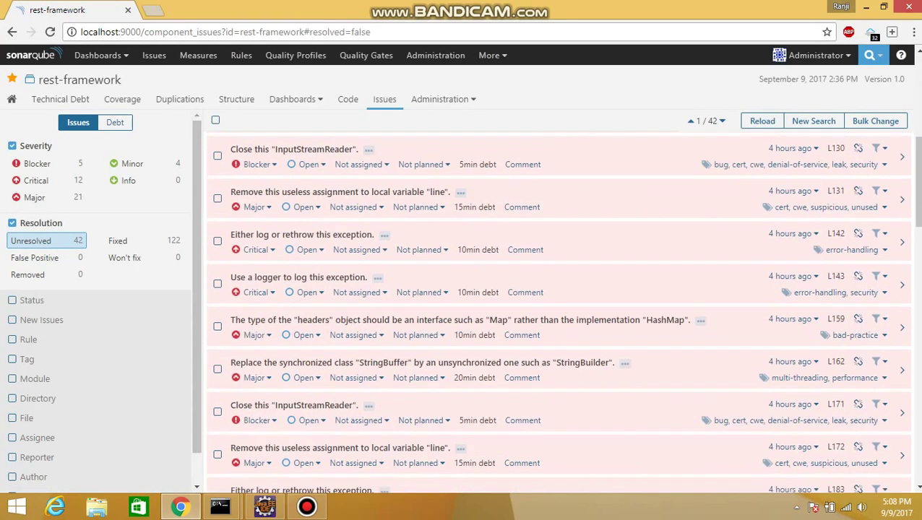
pyautogui.scroll(-4, 558, 311)
pyautogui.hotkey('alt', 'Left')
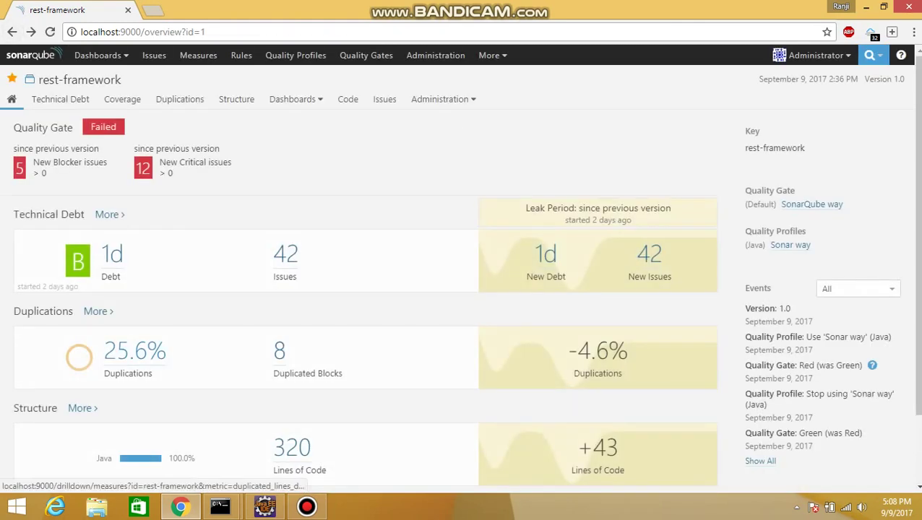
pyautogui.click(98, 310)
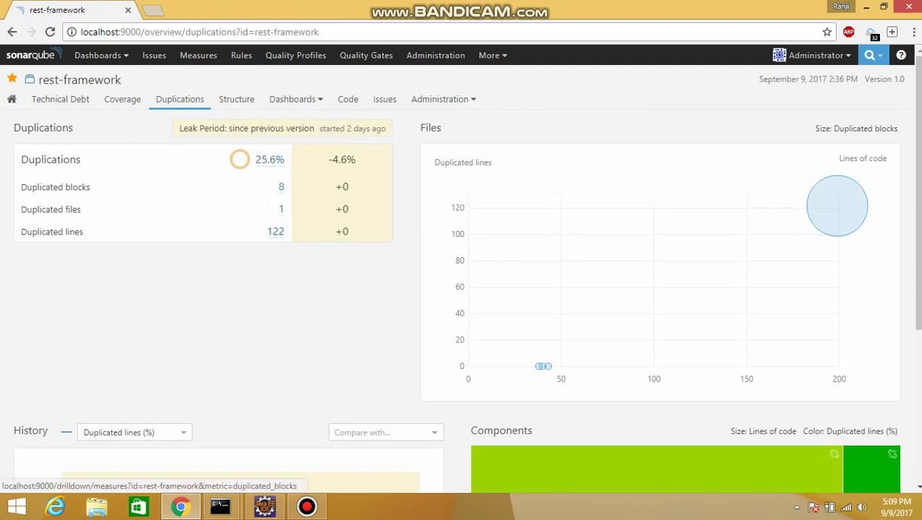
pyautogui.click(282, 186)
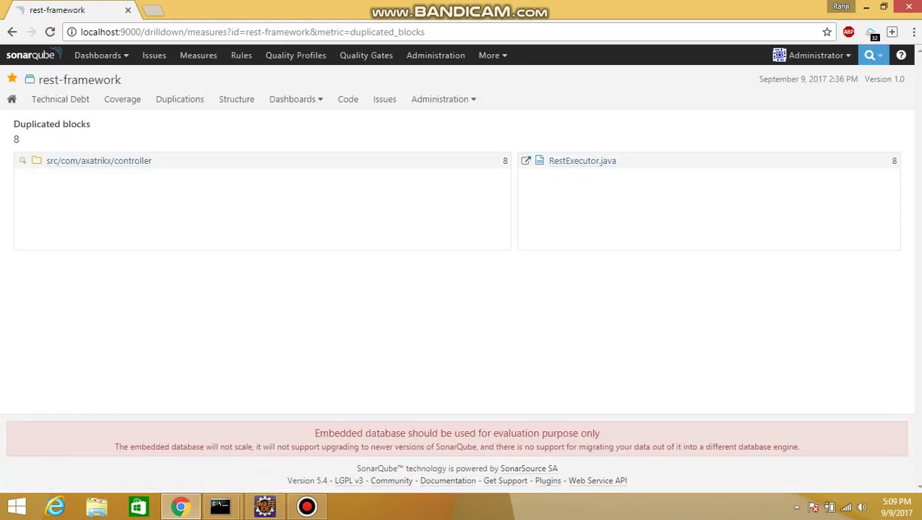
pyautogui.click(116, 162)
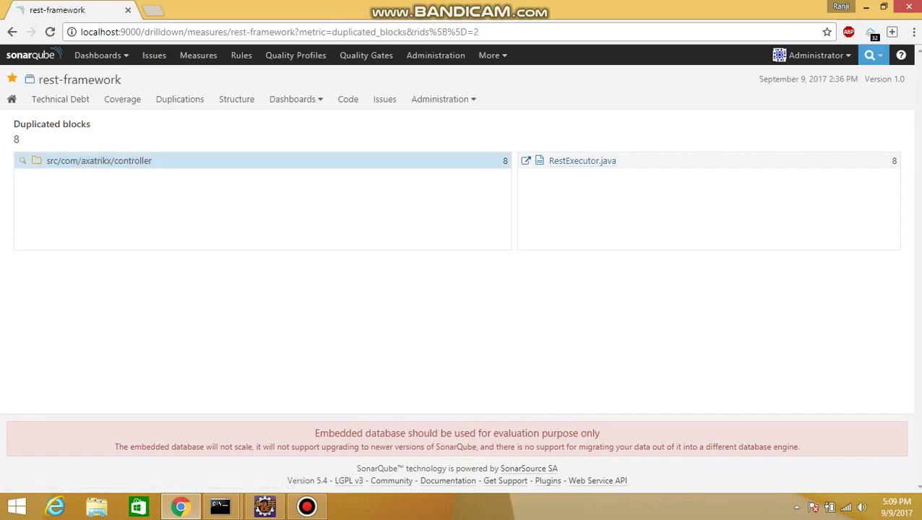
pyautogui.click(581, 161)
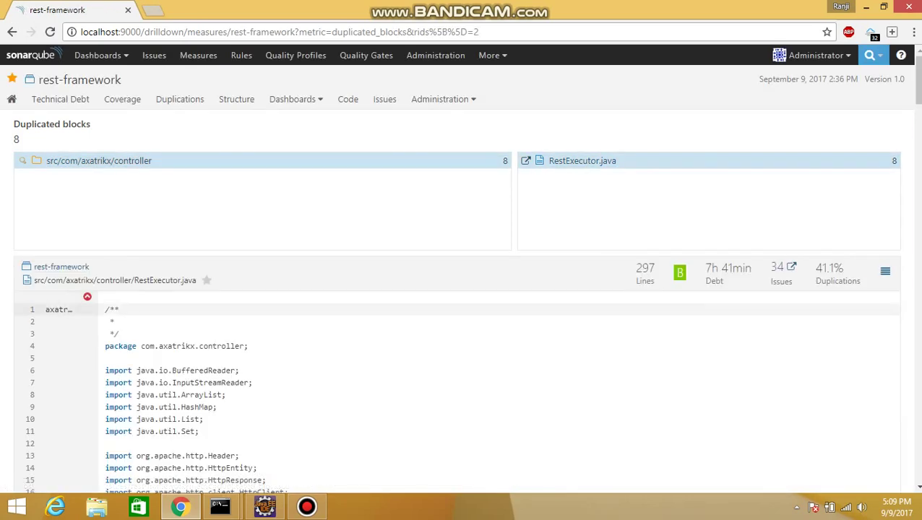
pyautogui.scroll(-5, 462, 330)
pyautogui.scroll(-5, 462, 329)
pyautogui.scroll(-5, 462, 255)
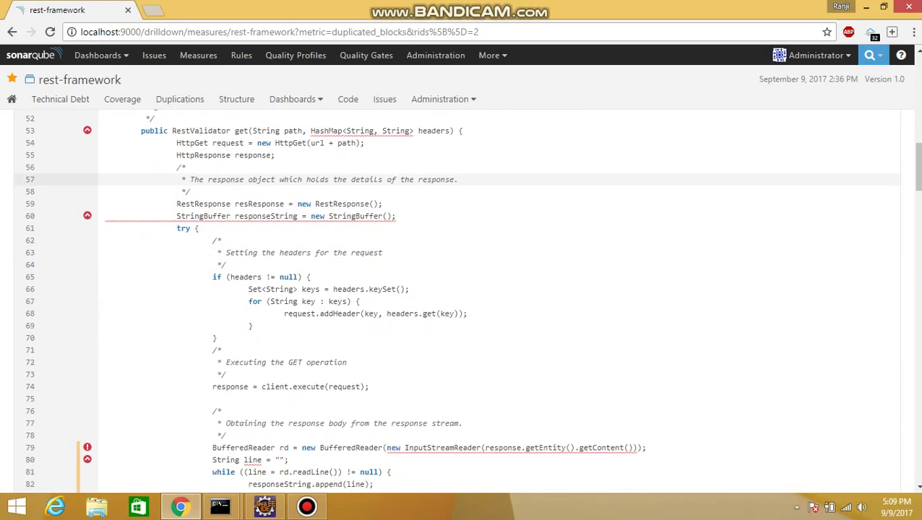
pyautogui.scroll(-5, 463, 255)
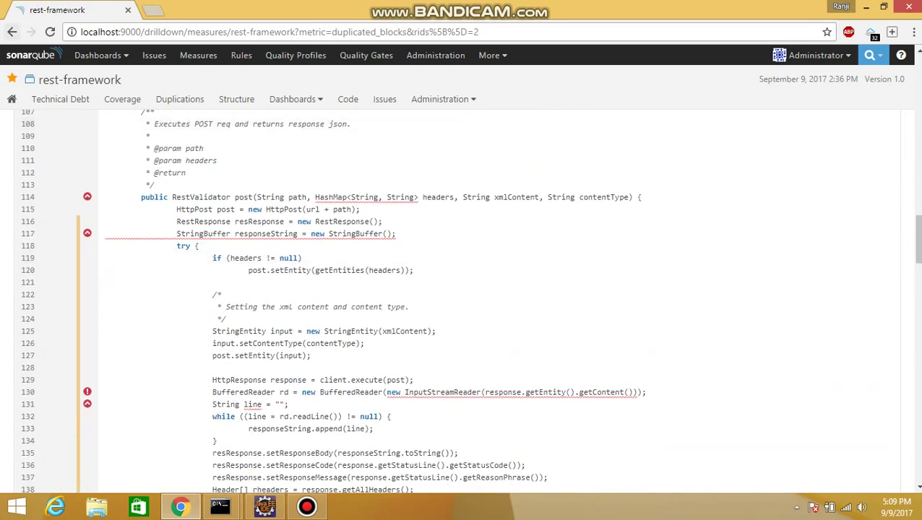
pyautogui.click(12, 31)
pyautogui.click(11, 32)
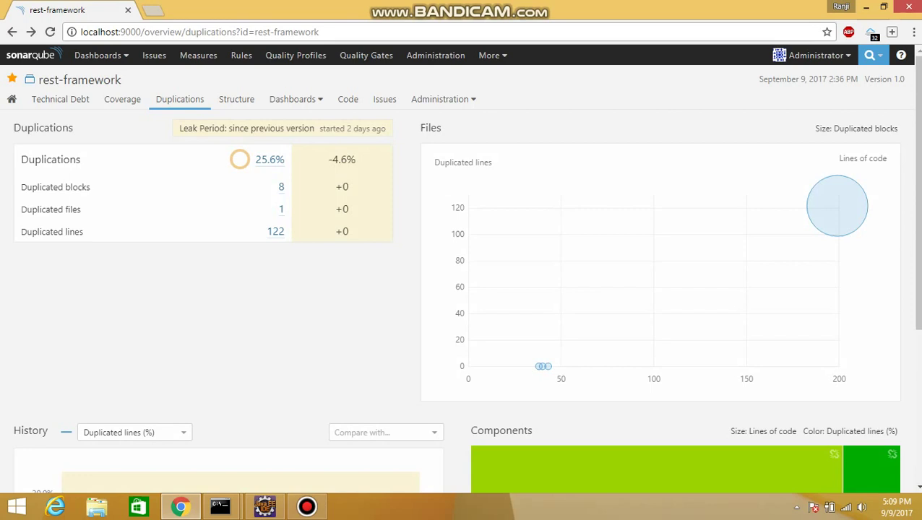
pyautogui.click(281, 209)
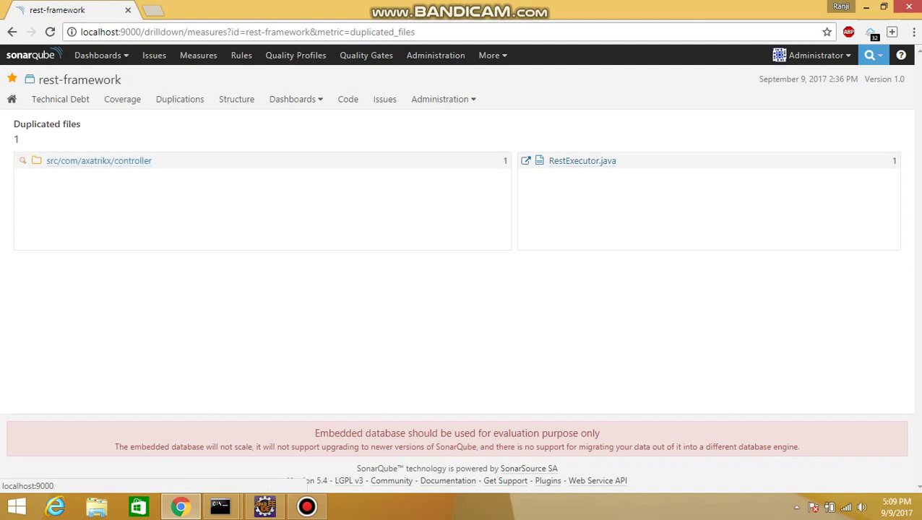
pyautogui.click(12, 32)
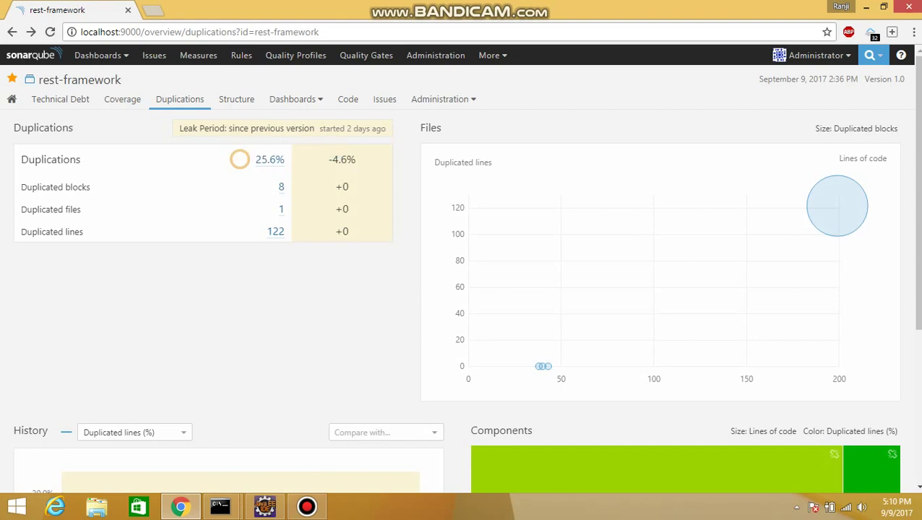
pyautogui.moveTo(548, 366)
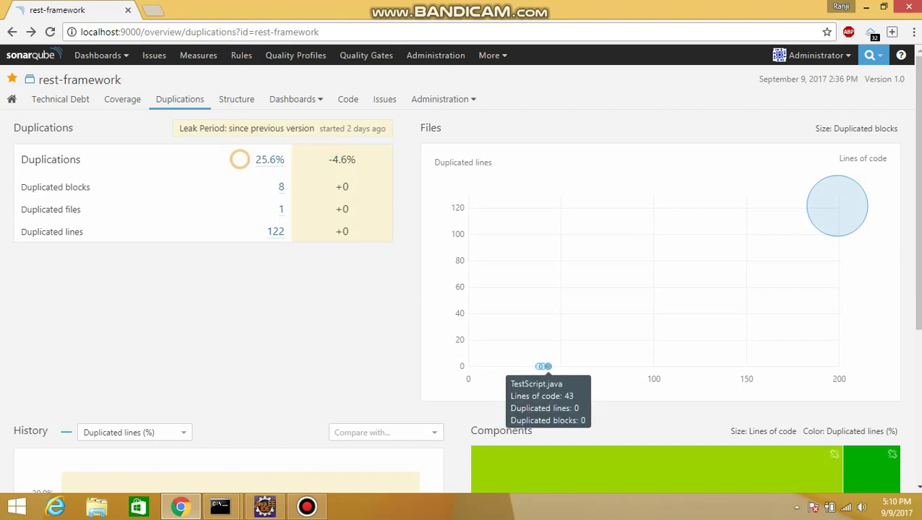
pyautogui.moveTo(837, 206)
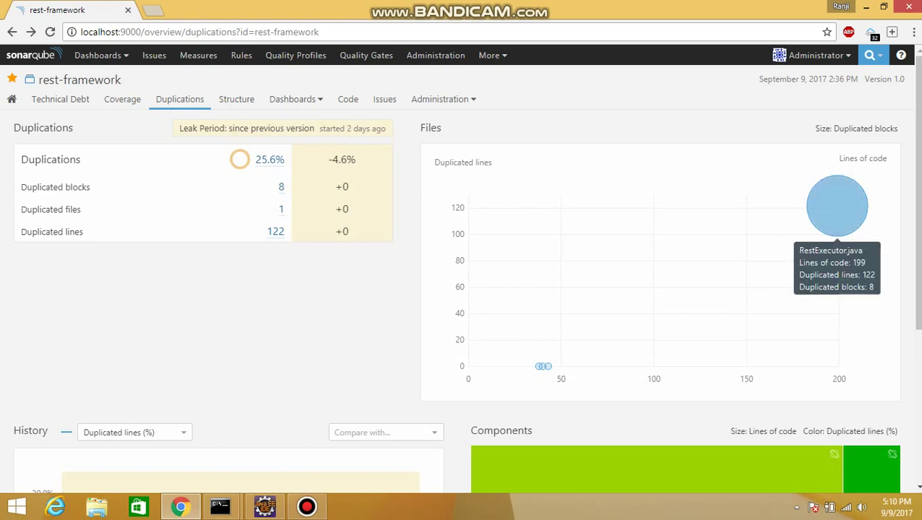